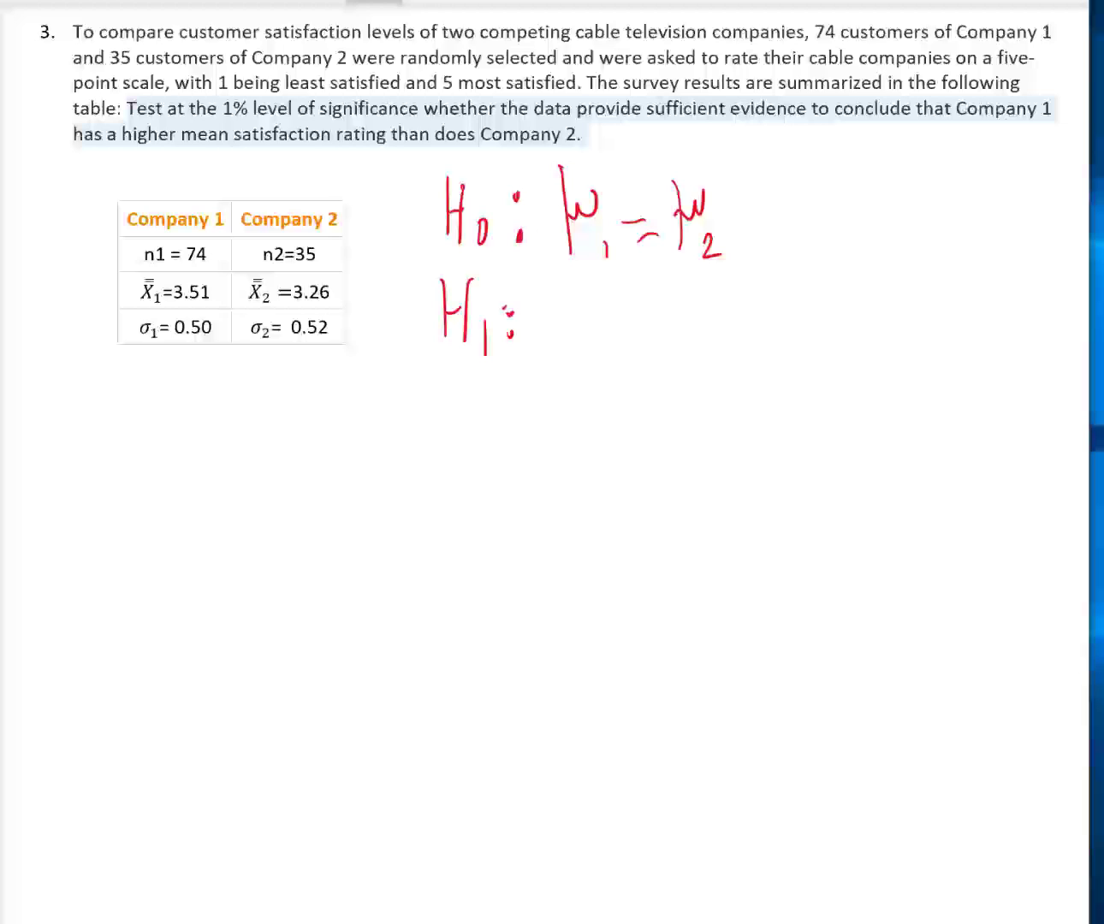
- Handwrite μ₁ > μ₂ after the H₁ label to complete the alternative hypothesis
left_click_drag(558, 307, 552, 374)
mouse_move(556, 319)
left_mouse_down()
mouse_move(582, 330)
mouse_move(578, 376)
left_mouse_up()
left_click_drag(631, 315, 633, 360)
mouse_move(675, 283)
left_mouse_down()
mouse_move(673, 366)
mouse_move(703, 284)
left_mouse_up()
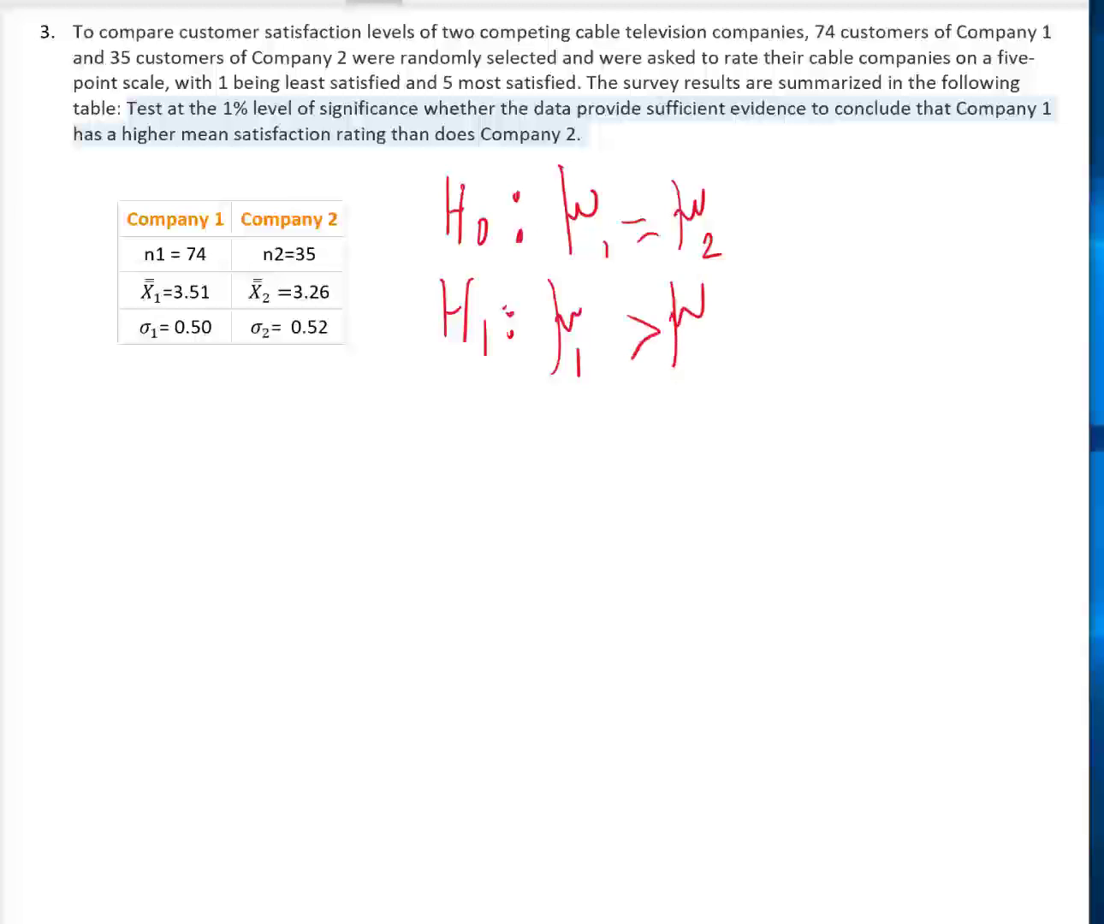
left_click_drag(700, 358, 719, 373)
- Handwrite "(claim)" beside the alternative hypothesis
mouse_move(760, 312)
left_mouse_down()
mouse_move(753, 351)
mouse_move(793, 343)
left_mouse_up()
left_click_drag(811, 288, 803, 342)
mouse_move(832, 311)
left_mouse_down()
mouse_move(824, 339)
mouse_move(843, 341)
left_mouse_up()
left_click_drag(854, 316, 857, 340)
mouse_move(857, 289)
left_mouse_down()
mouse_move(895, 316)
mouse_move(901, 339)
left_mouse_up()
left_click_drag(907, 296, 913, 380)
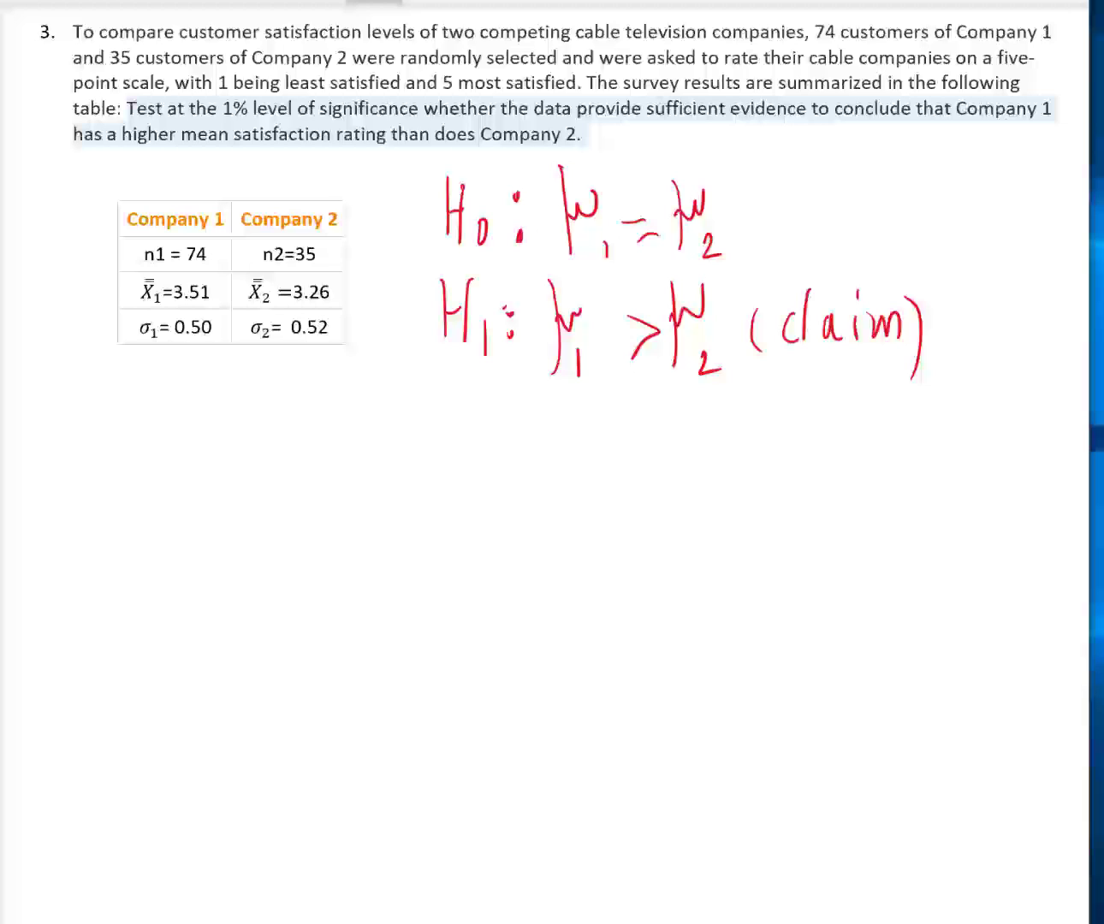
- Circle σ₁ and σ₂ in the company table and handwrite "Z-test" below it
mouse_move(149, 313)
left_mouse_down()
mouse_move(136, 346)
mouse_move(165, 310)
left_mouse_up()
mouse_move(291, 329)
left_mouse_down()
mouse_move(255, 314)
mouse_move(277, 313)
left_mouse_up()
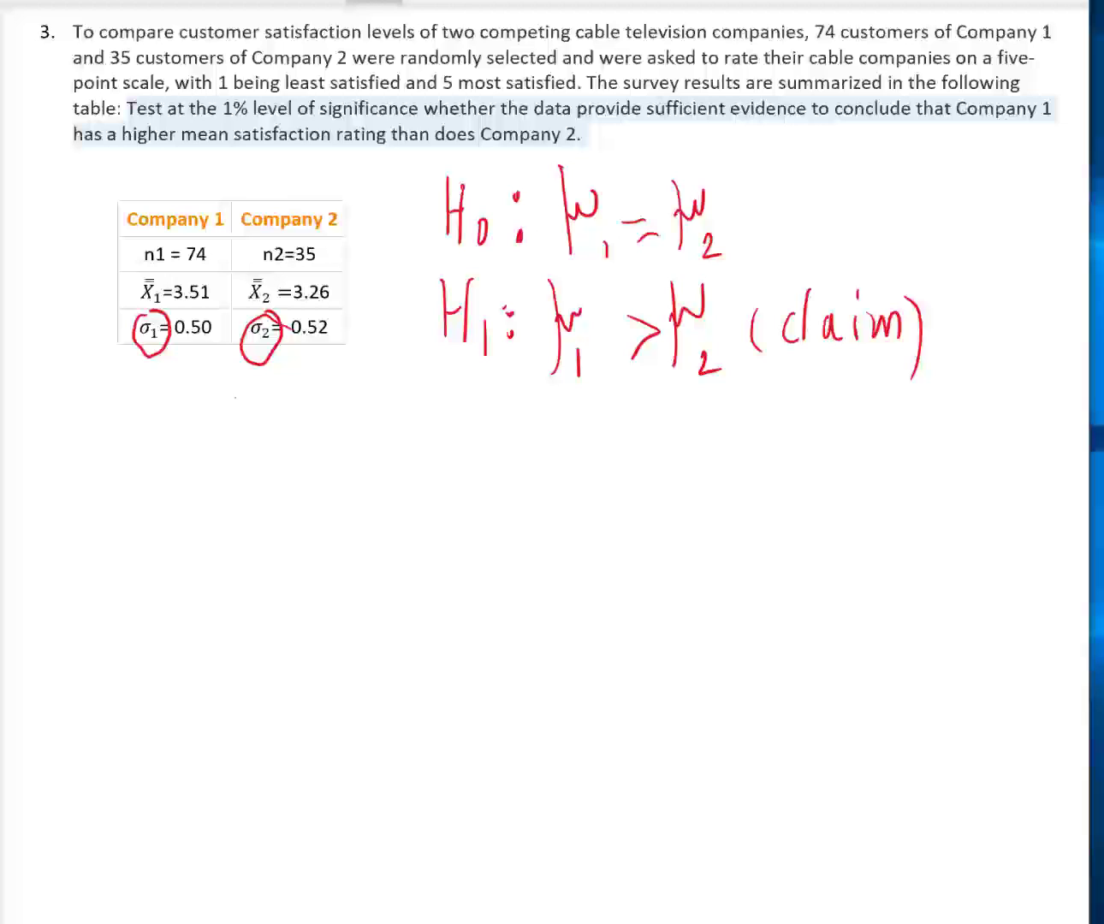
mouse_move(230, 398)
left_mouse_down()
mouse_move(233, 451)
mouse_move(266, 450)
left_mouse_up()
left_click_drag(229, 430, 298, 430)
left_click_drag(327, 379, 326, 443)
mouse_move(324, 430)
left_mouse_down()
mouse_move(352, 419)
mouse_move(357, 438)
left_mouse_up()
left_click_drag(384, 403, 362, 438)
mouse_move(395, 373)
left_mouse_down()
mouse_move(394, 433)
mouse_move(415, 399)
left_mouse_up()
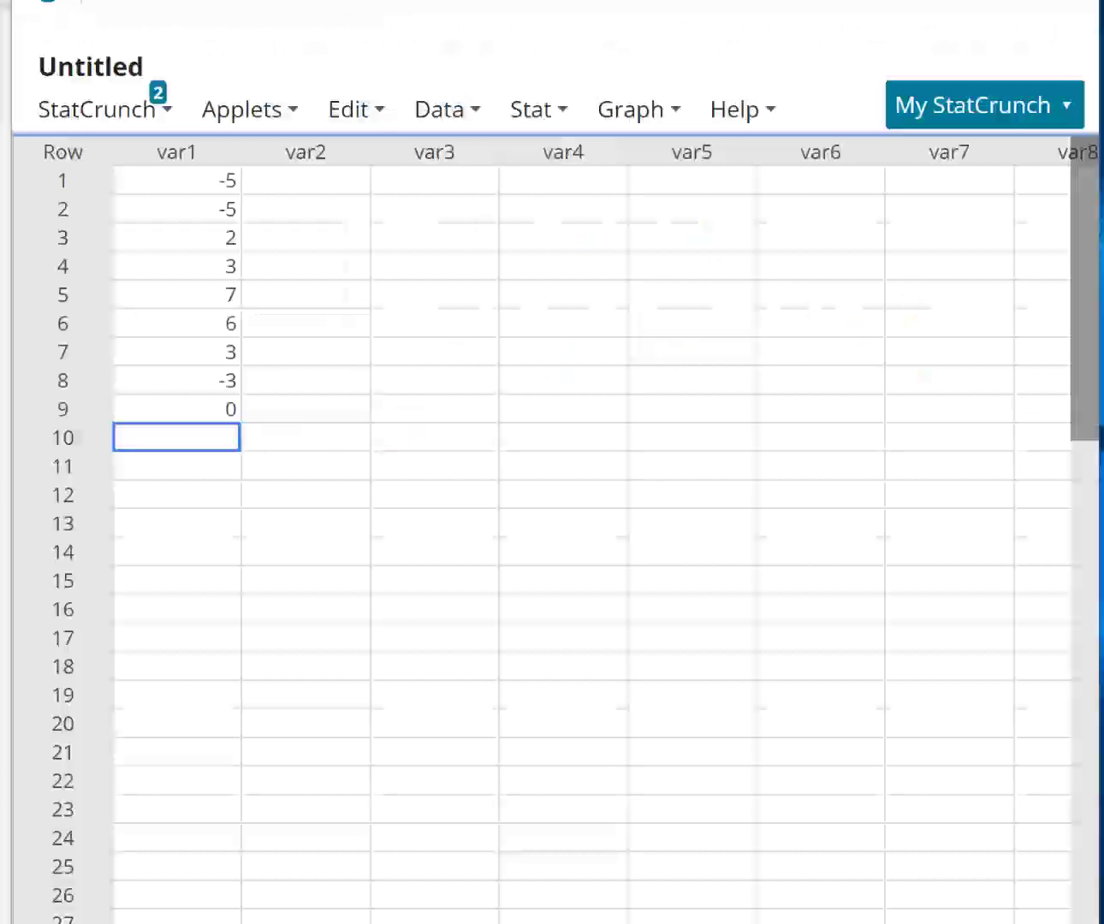
- In StatCrunch, start a two-sample Z test from summary statistics
left_click(512, 118)
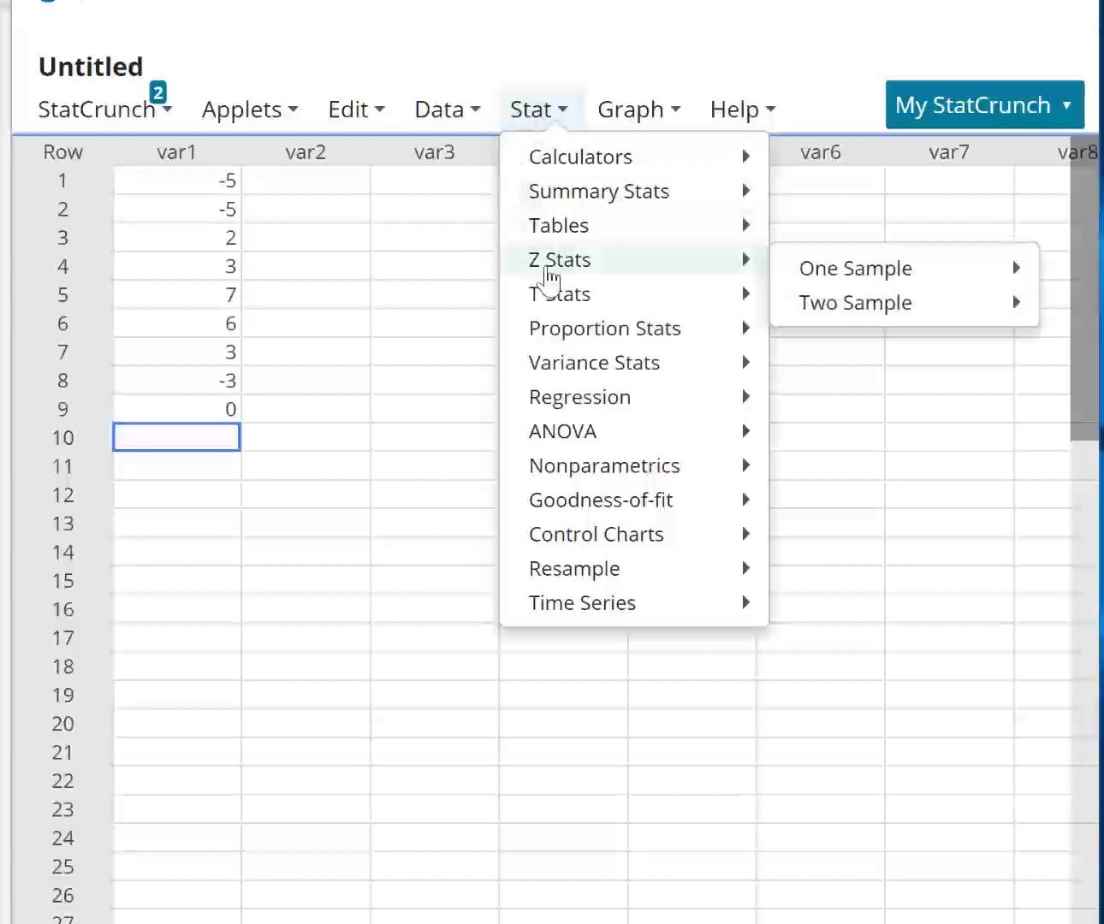
mouse_move(570, 243)
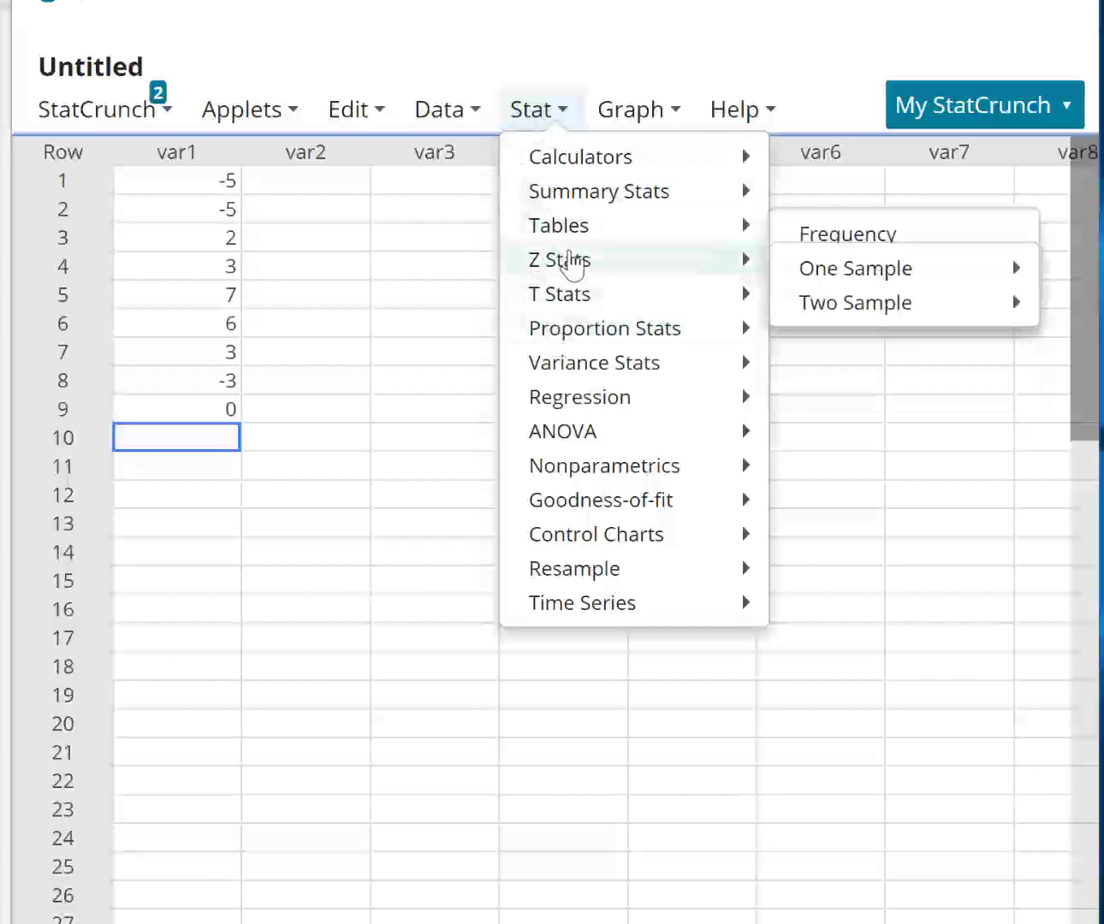
mouse_move(843, 299)
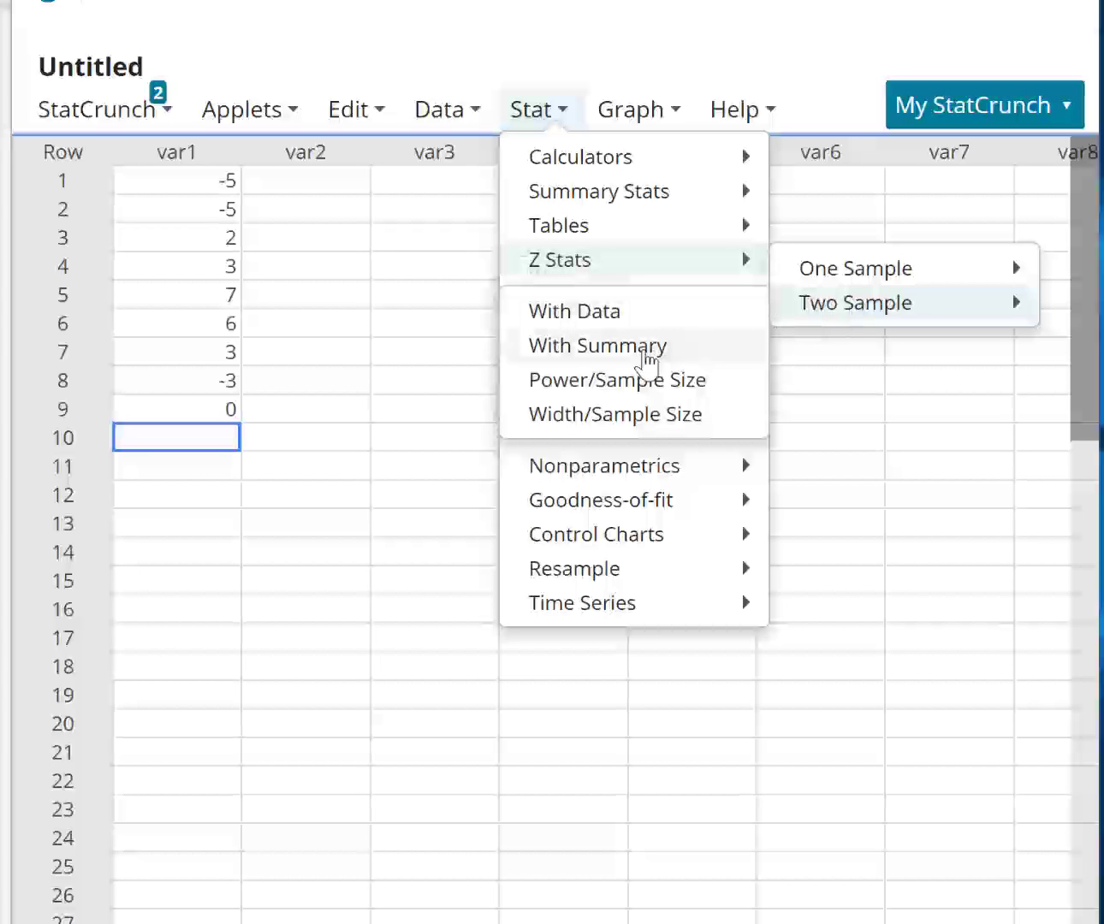
left_click(643, 349)
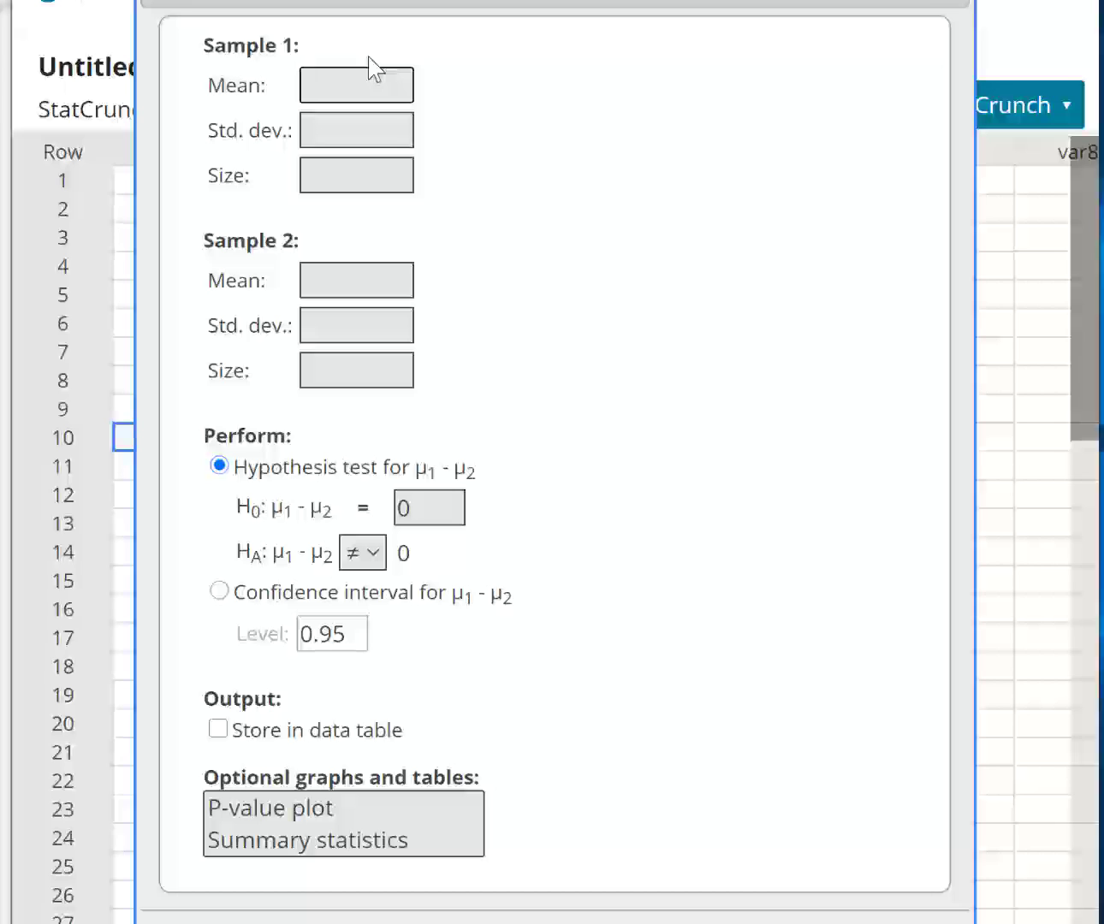
- Enter the Sample 1 summary: mean 3.51, standard deviation 0.5 and size 74
type("3.51")
left_click(346, 135)
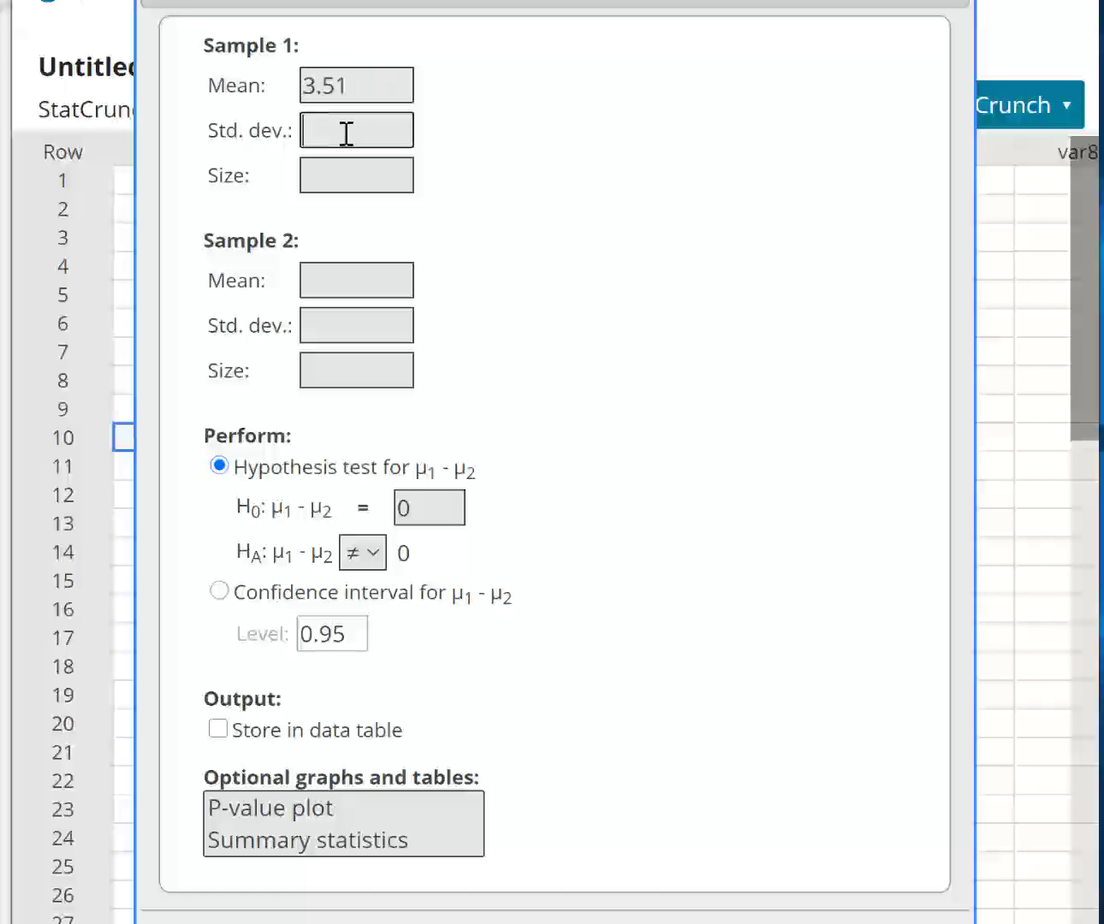
type("0.5")
left_click(350, 185)
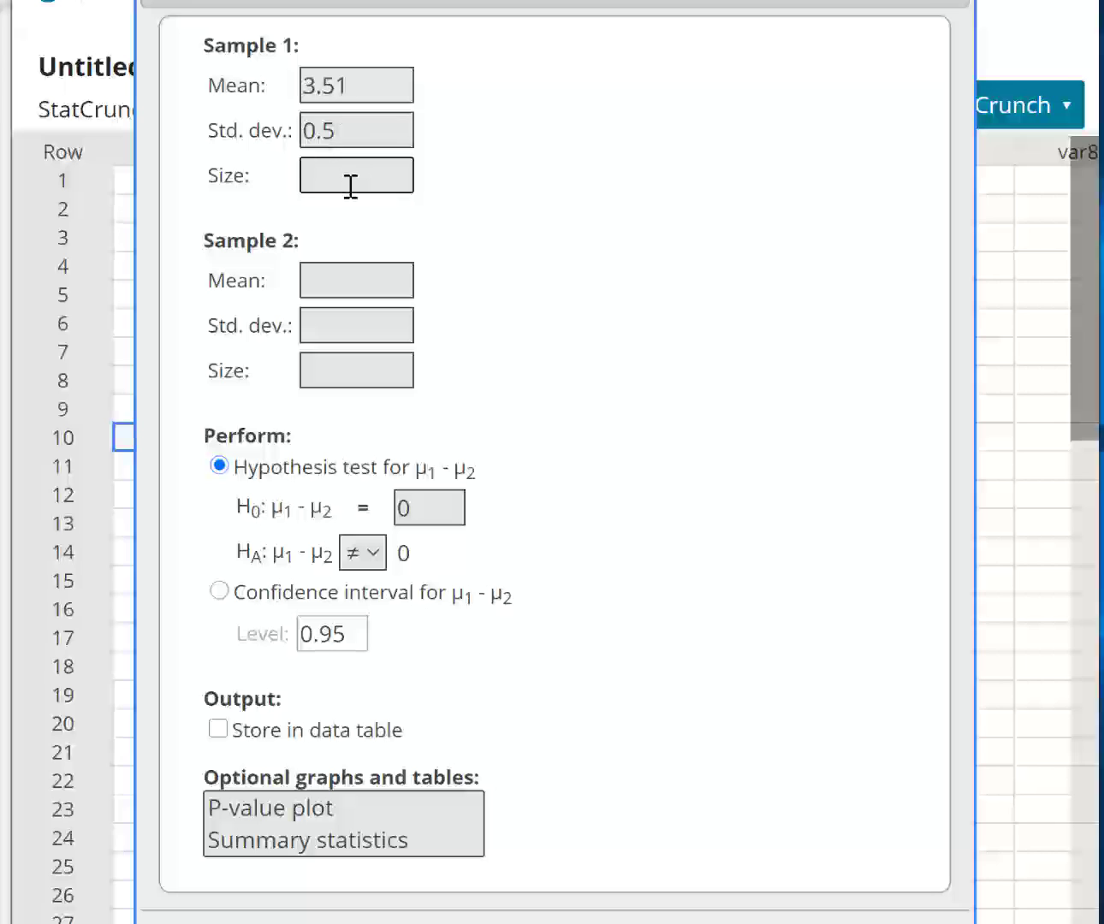
type("74")
- Enter the Sample 2 summary: mean 3.26, standard deviation 0.52 and size 35
left_click(346, 270)
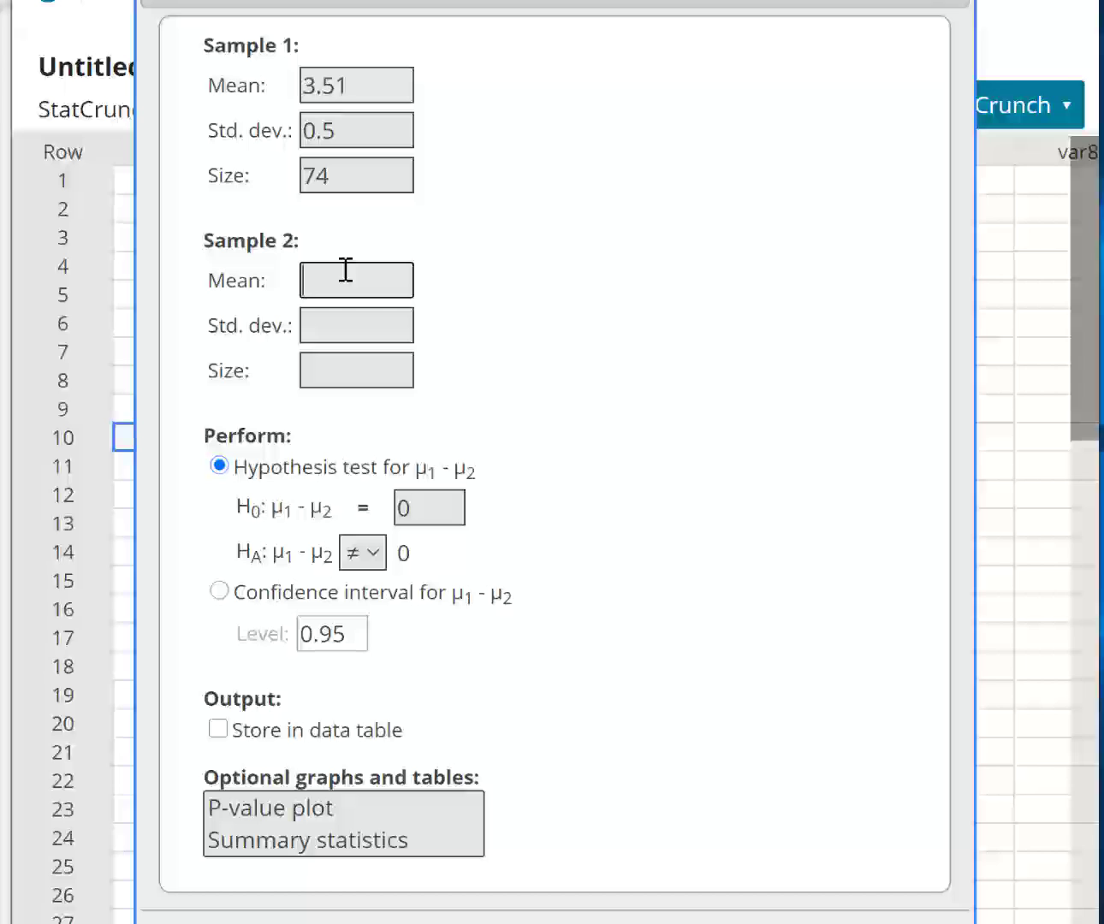
type("3.26")
left_click(342, 322)
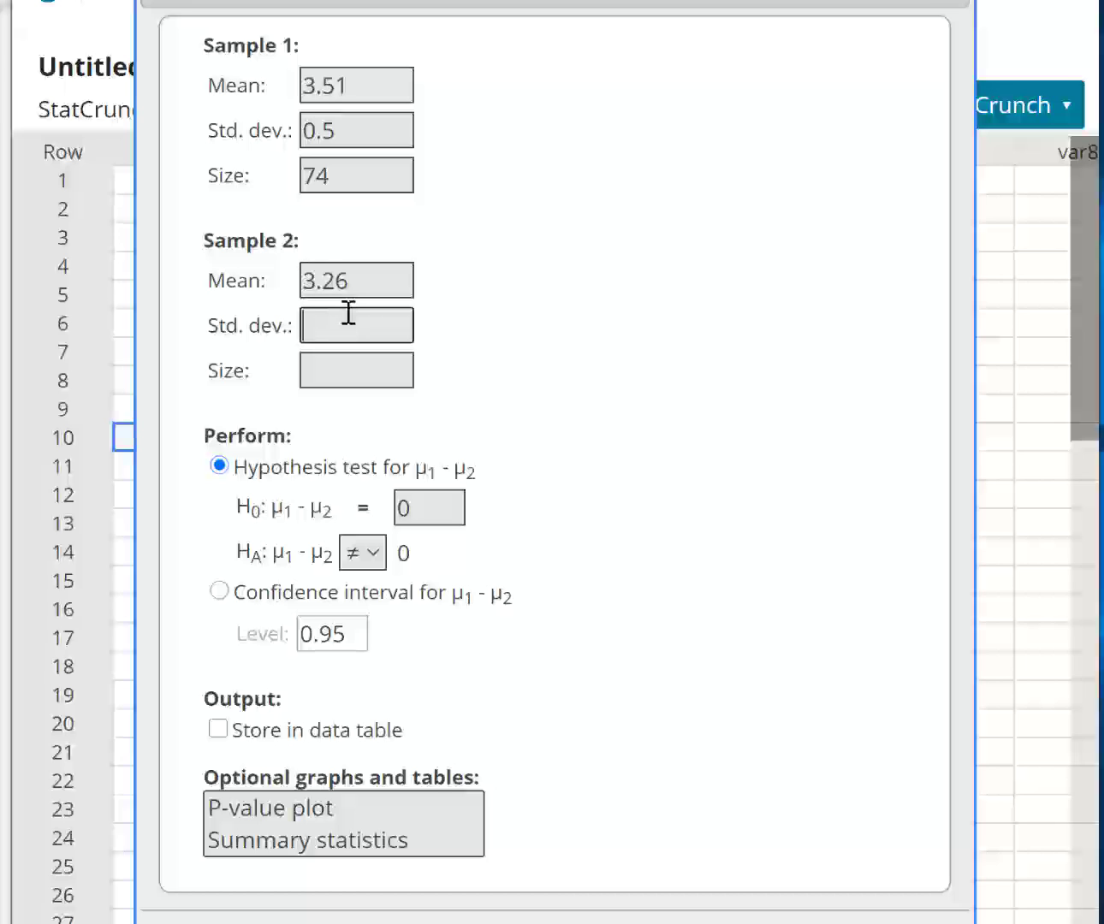
type("0.52")
left_click(356, 374)
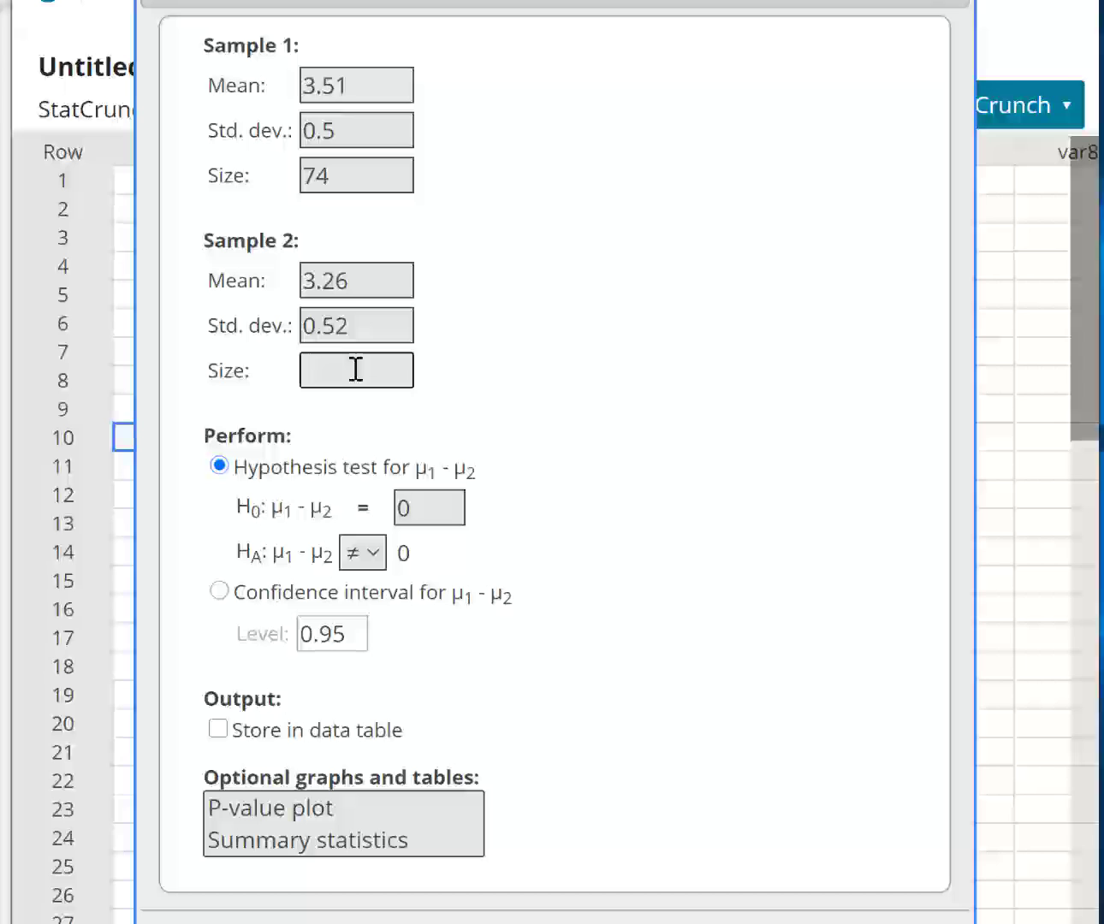
type("35")
- Set the alternative hypothesis to μ₁ - μ₂ > 0, then compute the test and close its results after reading them
left_click(378, 551)
left_click(356, 691)
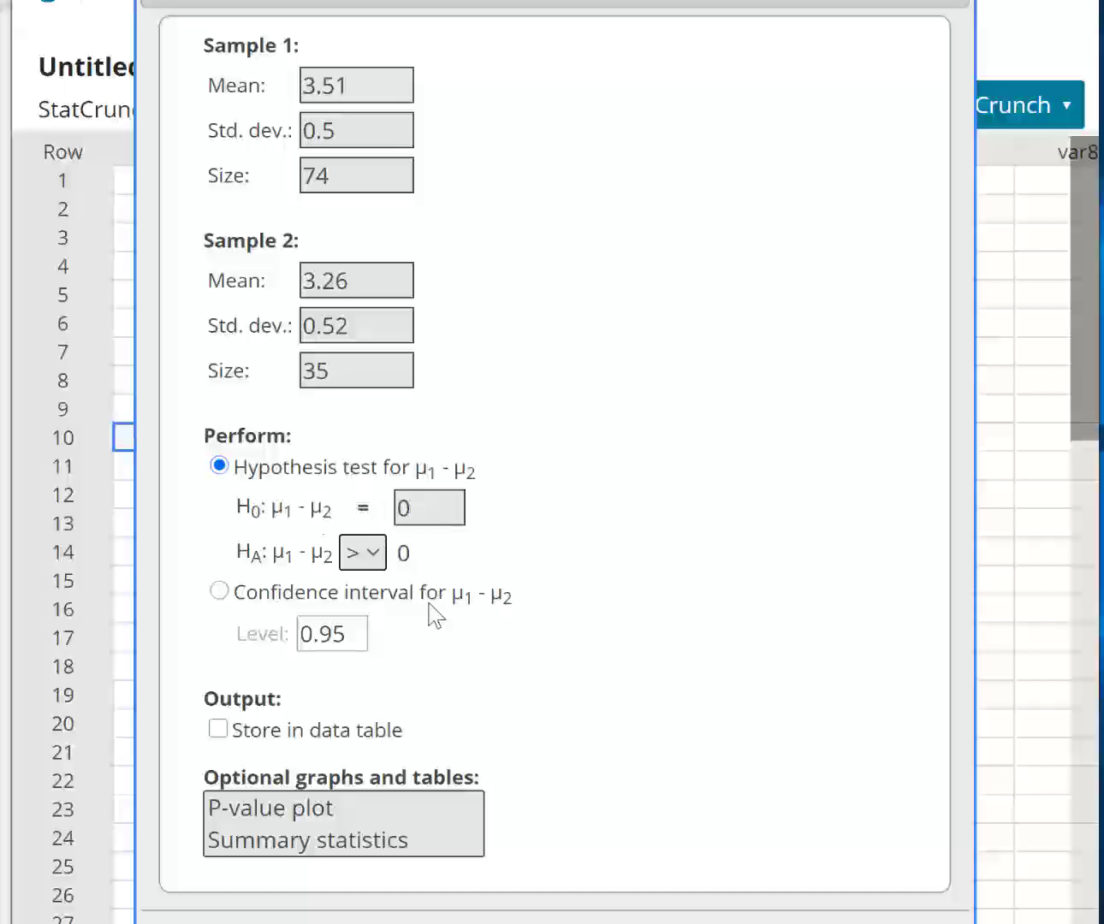
left_click(829, 923)
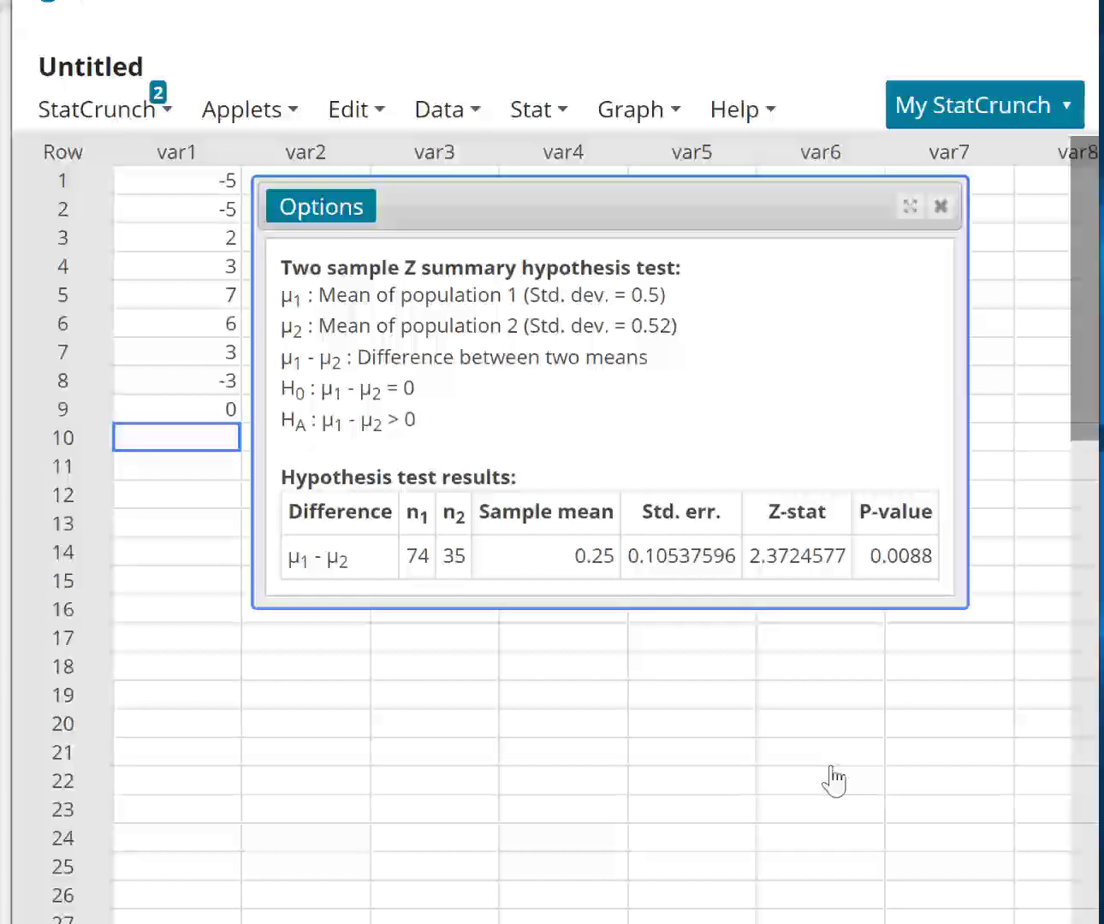
left_click(941, 206)
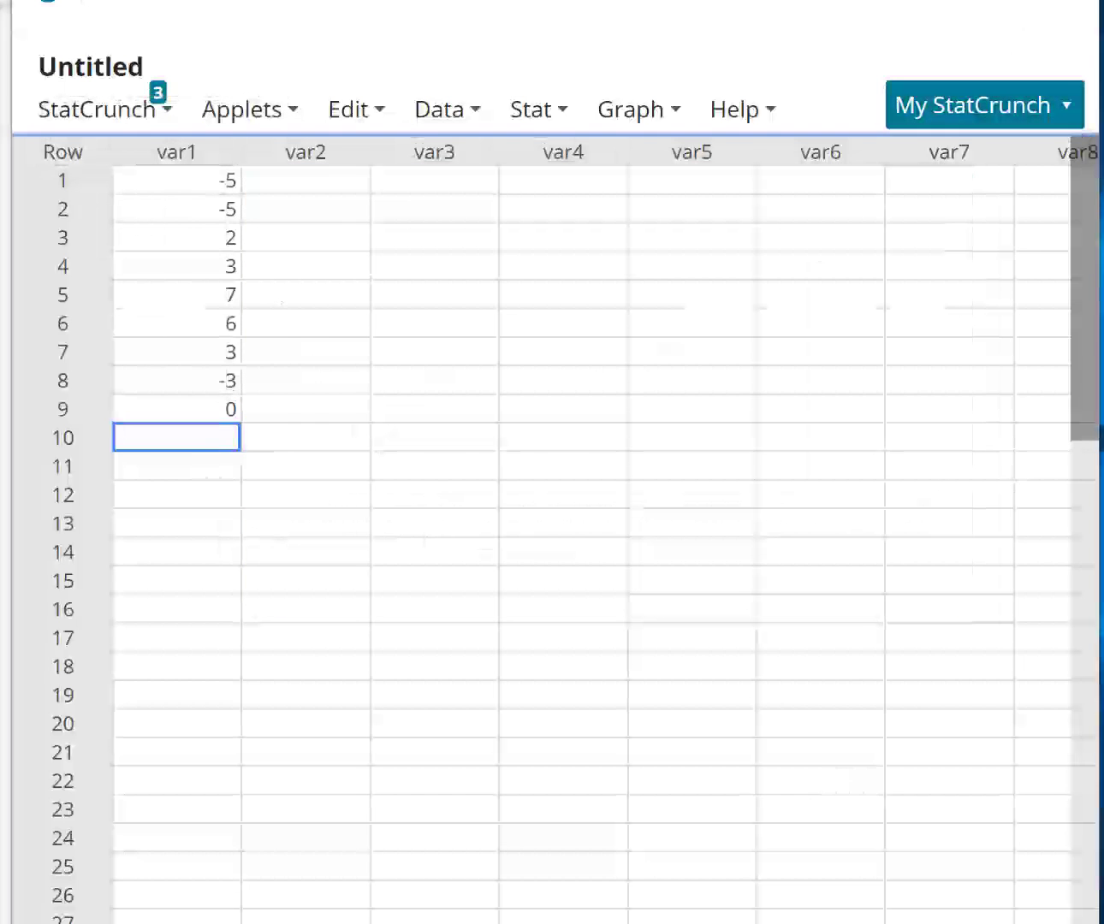
- Switch back to the problem document and handwrite the test statistic "Z = 2.37" beside the Z-test note
key("alt+Tab")
left_click(375, 589)
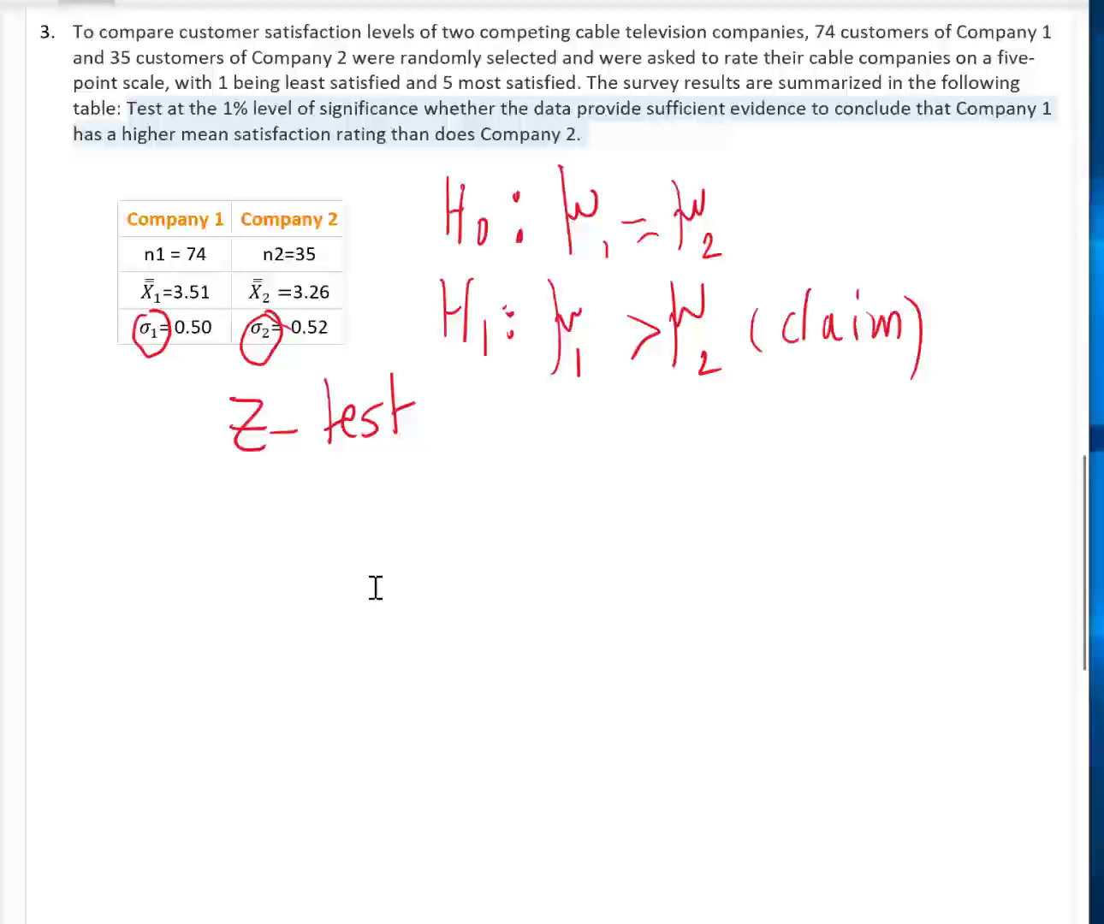
mouse_move(461, 430)
left_mouse_down()
mouse_move(488, 431)
mouse_move(492, 465)
mouse_move(497, 449)
mouse_move(542, 454)
left_mouse_up()
mouse_move(524, 468)
left_mouse_down()
mouse_move(609, 465)
mouse_move(642, 446)
mouse_move(633, 470)
left_mouse_up()
left_click(611, 460)
mouse_move(652, 434)
left_mouse_down()
mouse_move(676, 433)
mouse_move(655, 473)
left_mouse_up()
- Handwrite "P-value = 0.0088 < α" below the Z statistic
left_click_drag(451, 503, 451, 556)
mouse_move(451, 503)
left_mouse_down()
mouse_move(454, 535)
mouse_move(492, 535)
left_mouse_up()
mouse_move(504, 515)
left_mouse_down()
mouse_move(517, 514)
mouse_move(549, 552)
left_mouse_up()
left_click_drag(551, 495, 560, 552)
mouse_move(563, 527)
left_mouse_down()
mouse_move(582, 523)
mouse_move(600, 557)
mouse_move(638, 529)
left_mouse_up()
left_click_drag(618, 548, 644, 547)
mouse_move(672, 520)
left_mouse_down()
mouse_move(667, 548)
mouse_move(681, 512)
mouse_move(732, 552)
mouse_move(757, 516)
left_mouse_up()
left_click(706, 548)
left_click(757, 517)
mouse_move(793, 523)
left_mouse_down()
mouse_move(774, 552)
mouse_move(790, 504)
mouse_move(812, 497)
mouse_move(861, 558)
mouse_move(913, 556)
left_mouse_up()
- Handwrite the decision "Reject H₀." below the P-value comparison
left_click_drag(431, 590, 454, 633)
mouse_move(457, 623)
left_mouse_down()
mouse_move(483, 629)
mouse_move(487, 655)
mouse_move(520, 629)
left_mouse_up()
mouse_move(541, 599)
left_mouse_down()
mouse_move(533, 621)
mouse_move(558, 630)
left_mouse_up()
mouse_move(550, 609)
left_mouse_down()
mouse_move(573, 607)
mouse_move(599, 644)
left_mouse_up()
mouse_move(595, 609)
left_mouse_down()
mouse_move(614, 604)
mouse_move(612, 640)
left_mouse_up()
mouse_move(632, 620)
left_mouse_down()
mouse_move(631, 642)
mouse_move(663, 628)
left_mouse_up()
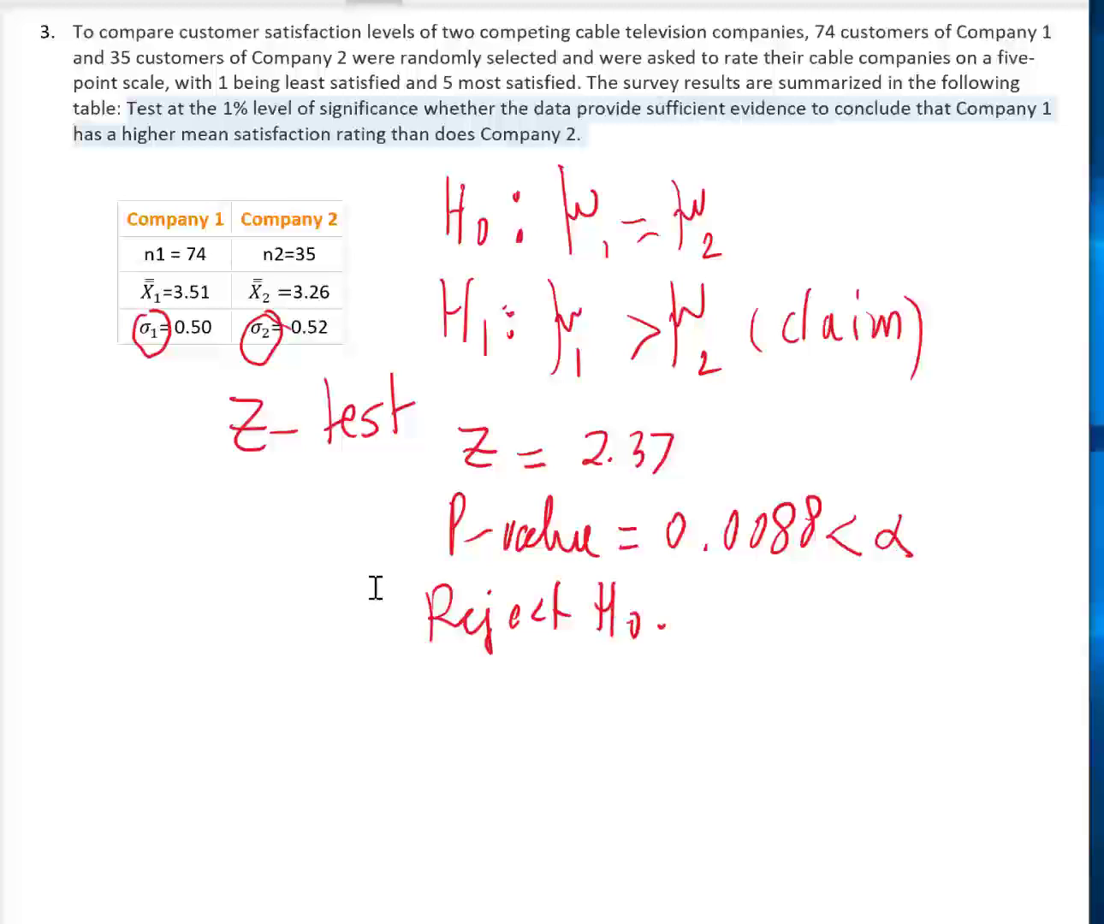
- Begin the written conclusion below the decision with "There is enough evidence at"
mouse_move(143, 647)
left_mouse_down()
mouse_move(143, 688)
mouse_move(156, 647)
mouse_move(195, 688)
mouse_move(237, 672)
mouse_move(264, 690)
left_mouse_up()
left_click_drag(264, 650, 263, 653)
left_click_drag(288, 669, 269, 687)
mouse_move(311, 677)
left_mouse_down()
mouse_move(370, 688)
mouse_move(390, 676)
mouse_move(401, 737)
left_mouse_up()
mouse_move(420, 664)
left_mouse_down()
mouse_move(428, 703)
mouse_move(489, 718)
left_mouse_up()
mouse_move(485, 672)
left_mouse_down()
mouse_move(507, 685)
mouse_move(512, 664)
left_mouse_up()
mouse_move(516, 683)
left_mouse_down()
mouse_move(528, 705)
mouse_move(527, 664)
left_mouse_up()
mouse_move(548, 693)
left_mouse_down()
mouse_move(558, 658)
mouse_move(605, 711)
left_mouse_up()
mouse_move(642, 684)
left_mouse_down()
mouse_move(627, 706)
mouse_move(640, 707)
left_mouse_up()
mouse_move(659, 653)
left_mouse_down()
mouse_move(656, 711)
mouse_move(671, 678)
left_mouse_up()
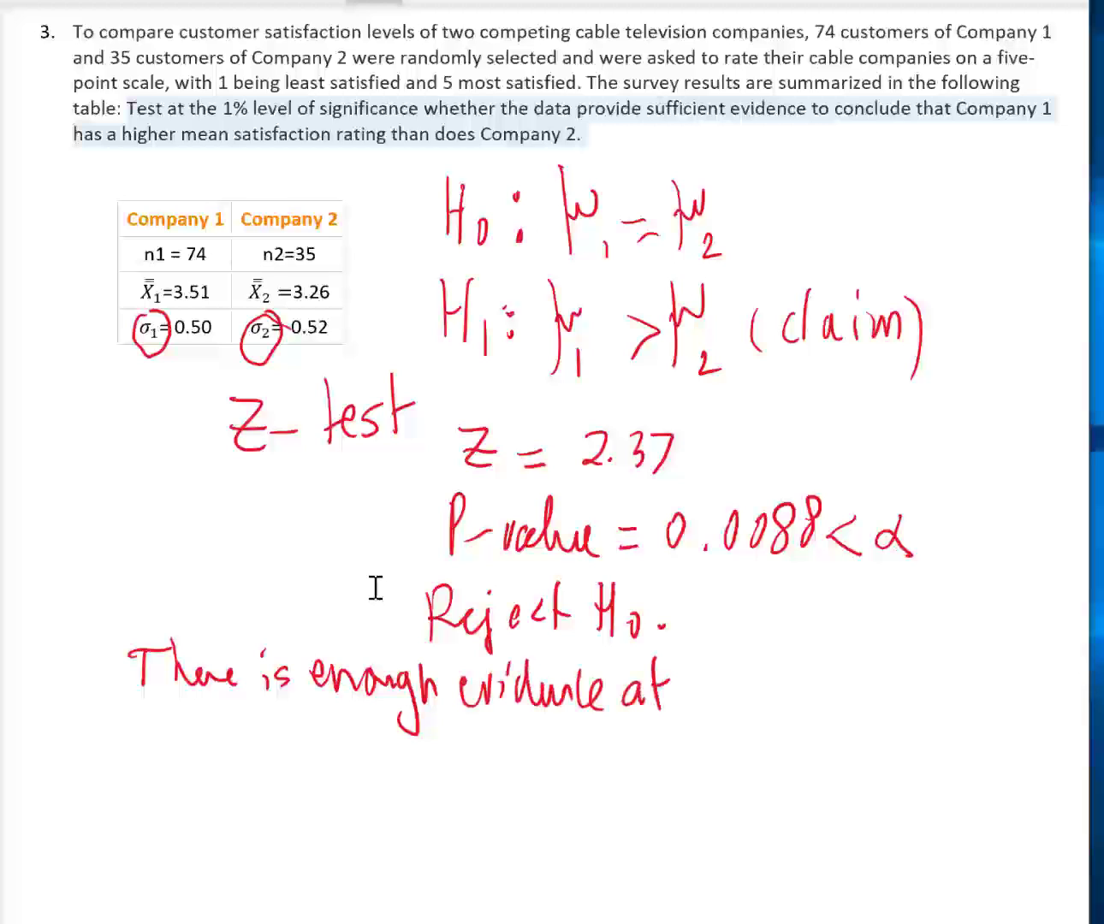
- Continue the conclusion on the same line with "the 1% level of"
mouse_move(708, 655)
left_mouse_down()
mouse_move(705, 712)
mouse_move(732, 673)
left_mouse_up()
mouse_move(727, 668)
left_mouse_down()
mouse_move(739, 712)
mouse_move(767, 710)
left_mouse_up()
left_click_drag(797, 658, 794, 705)
mouse_move(829, 643)
left_mouse_down()
mouse_move(815, 734)
mouse_move(831, 706)
mouse_move(809, 628)
mouse_move(876, 703)
left_mouse_up()
left_click_drag(880, 693, 906, 709)
mouse_move(912, 693)
left_mouse_down()
mouse_move(926, 700)
mouse_move(984, 674)
mouse_move(992, 723)
left_mouse_up()
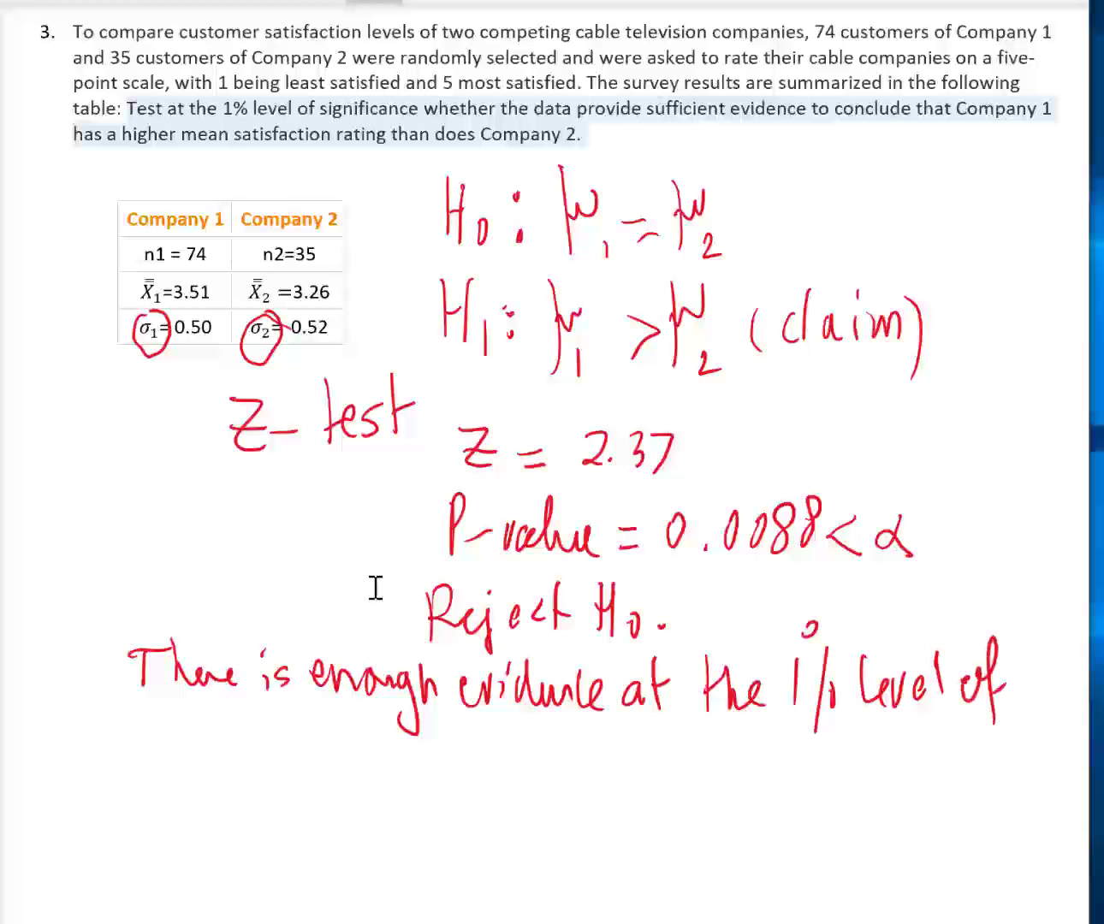
- Handwrite "significance" at the start of the conclusion's second line
mouse_move(169, 738)
left_mouse_down()
mouse_move(144, 776)
mouse_move(181, 768)
left_mouse_up()
left_click_drag(204, 741, 191, 801)
left_click_drag(221, 741, 241, 775)
left_click_drag(252, 750, 255, 768)
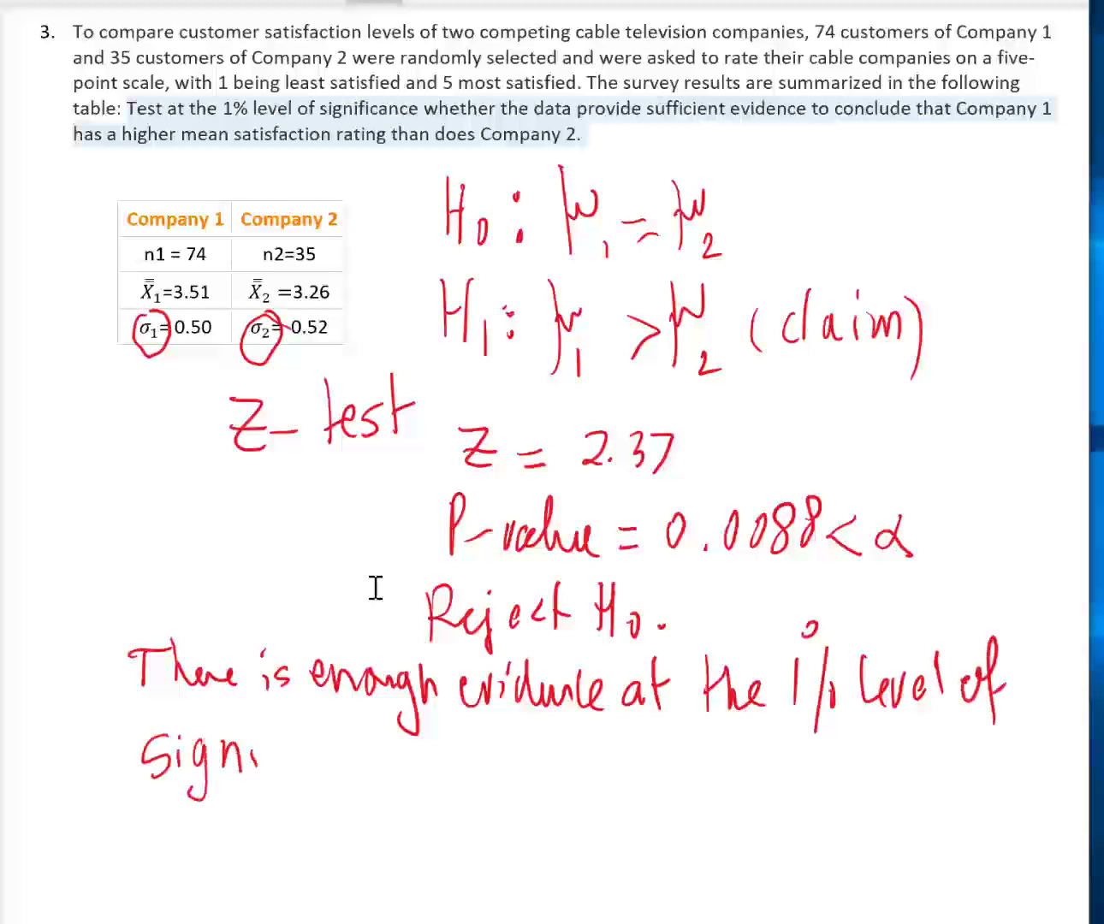
mouse_move(272, 712)
left_mouse_down()
mouse_move(262, 796)
mouse_move(286, 766)
left_mouse_up()
left_click_drag(300, 735, 300, 771)
left_click_drag(318, 748, 356, 771)
mouse_move(370, 743)
left_mouse_down()
mouse_move(359, 772)
mouse_move(384, 778)
left_mouse_up()
- Finish the conclusion by handwriting "to support the claim" after "significance"
mouse_move(424, 734)
left_mouse_down()
mouse_move(423, 781)
mouse_move(441, 751)
left_mouse_up()
mouse_move(450, 748)
left_mouse_down()
mouse_move(447, 772)
mouse_move(491, 775)
left_mouse_up()
mouse_move(505, 736)
left_mouse_down()
mouse_move(517, 792)
mouse_move(531, 756)
left_mouse_up()
mouse_move(531, 747)
left_mouse_down()
mouse_move(535, 796)
mouse_move(555, 775)
left_mouse_up()
left_click_drag(548, 743, 575, 772)
mouse_move(578, 732)
left_mouse_down()
mouse_move(580, 772)
mouse_move(590, 753)
left_mouse_up()
mouse_move(613, 729)
left_mouse_down()
mouse_move(635, 726)
mouse_move(629, 773)
left_mouse_up()
left_click_drag(635, 753, 700, 772)
mouse_move(732, 751)
left_mouse_down()
mouse_move(720, 770)
mouse_move(787, 756)
mouse_move(796, 767)
left_mouse_up()
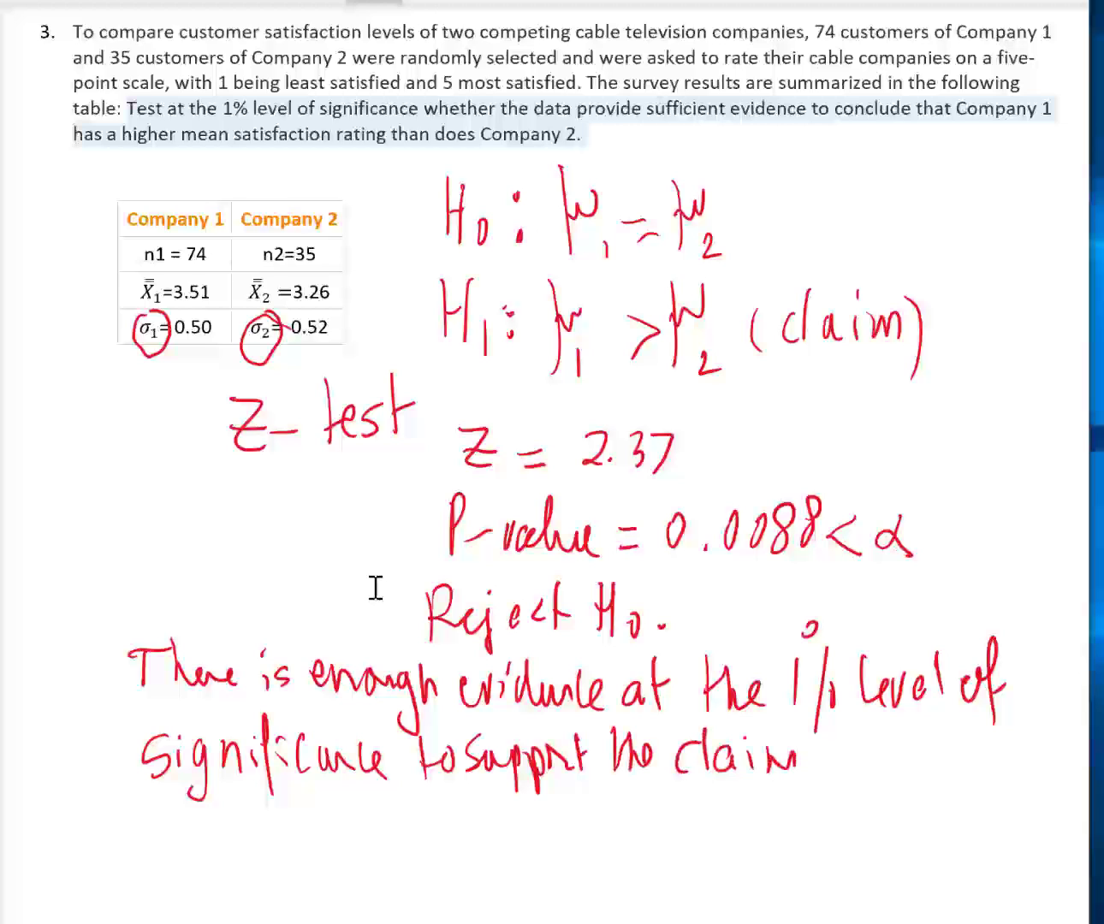